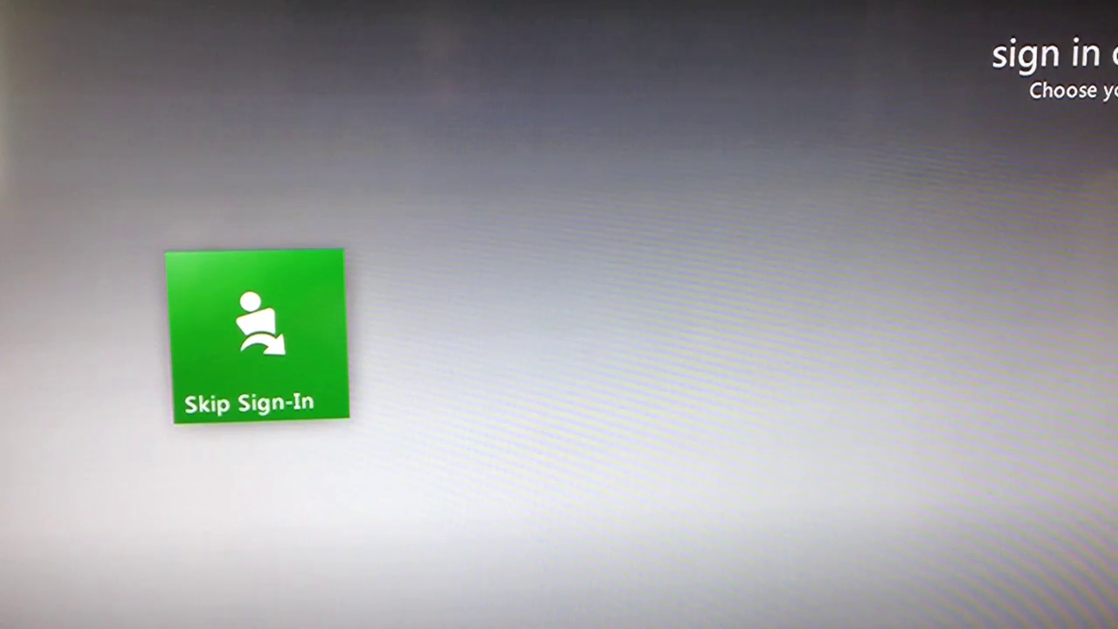
# Skip the profile sign-in and open the System settings of the Xbox 360 console.
pyautogui.press('Return')
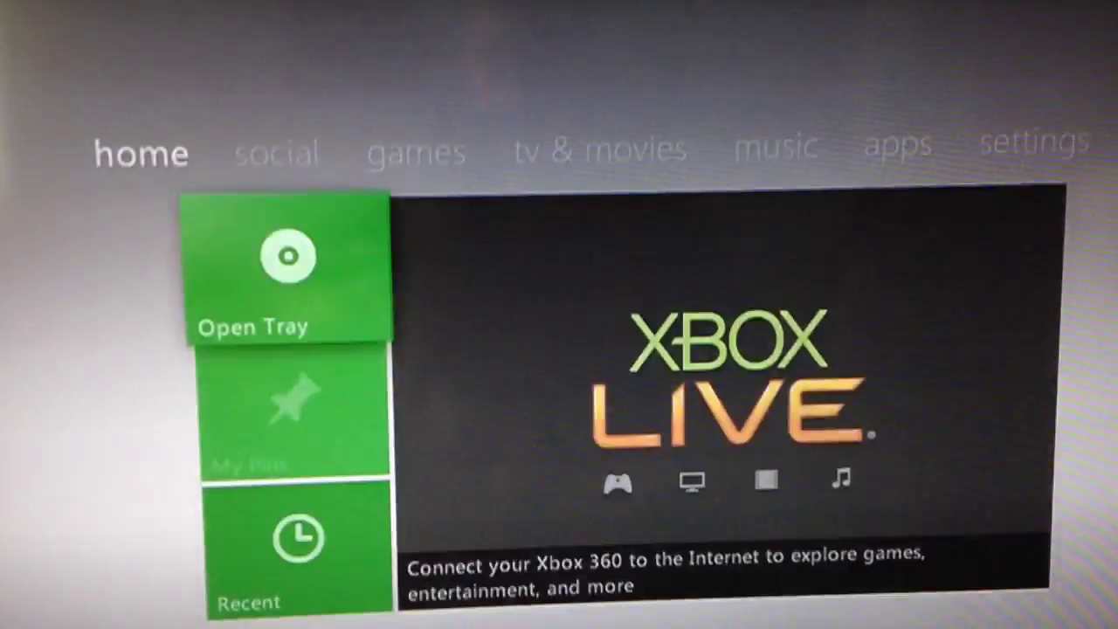
pyautogui.press('Right')
pyautogui.press('Right')
pyautogui.press('Right')
pyautogui.press('Right')
pyautogui.press('Right')
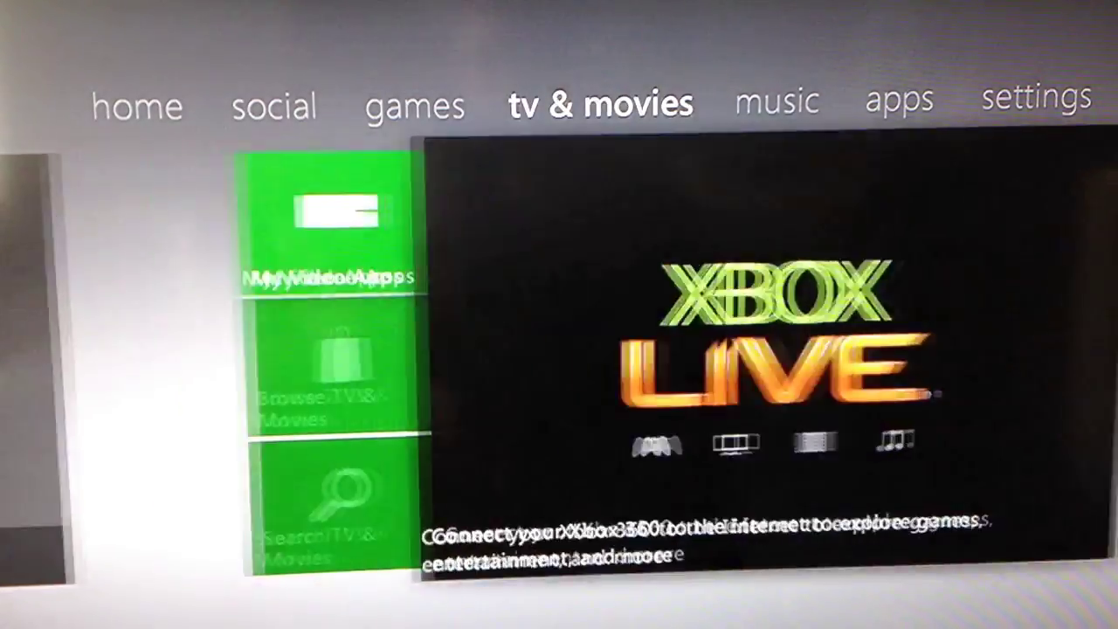
pyautogui.press('Right')
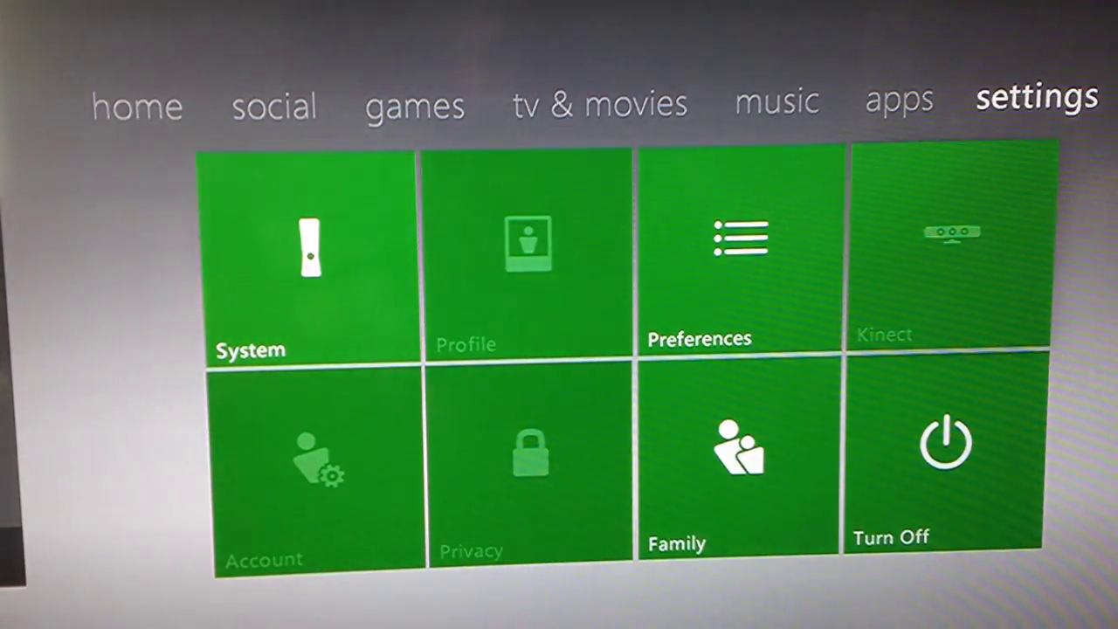
pyautogui.press('Down')
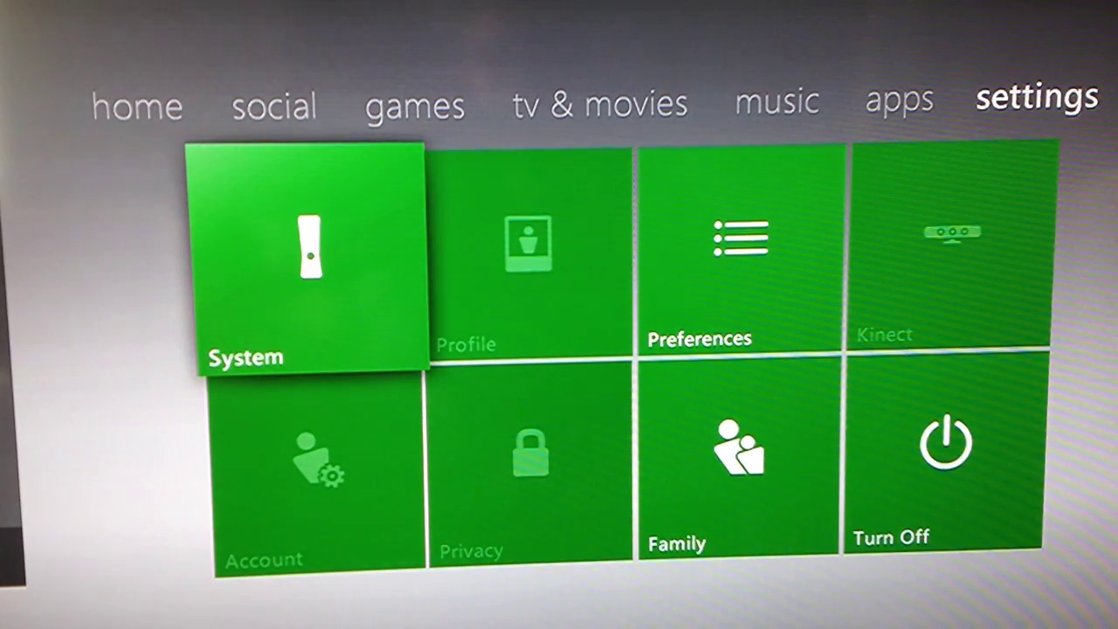
pyautogui.press('Return')
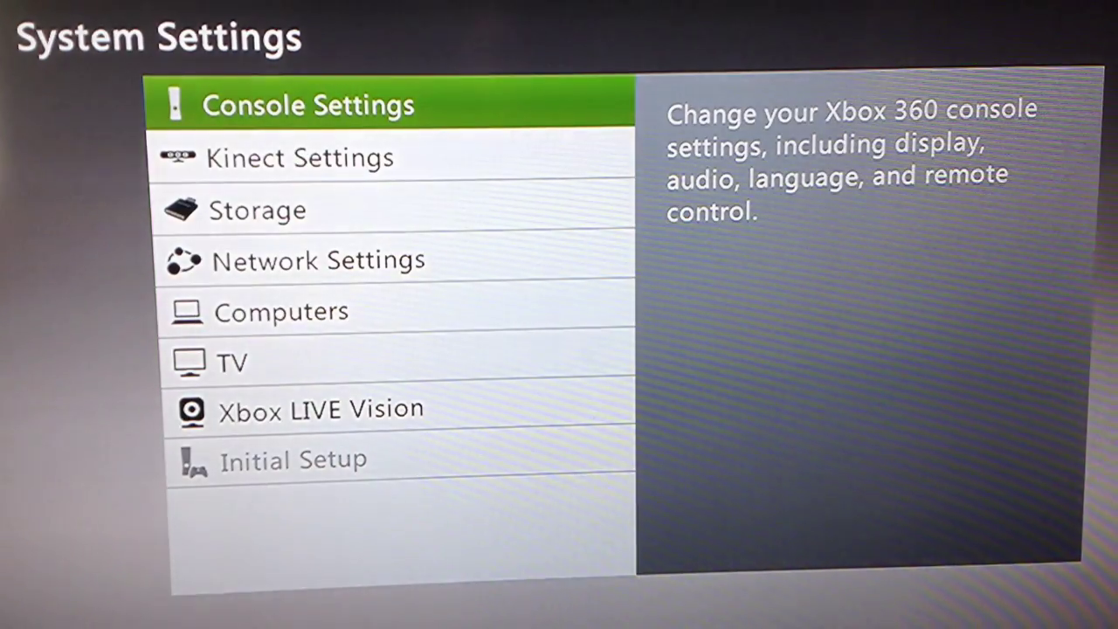
# Open the console's Storage settings to list the connected storage devices.
pyautogui.press('Down')
pyautogui.press('Down')
pyautogui.press('Return')
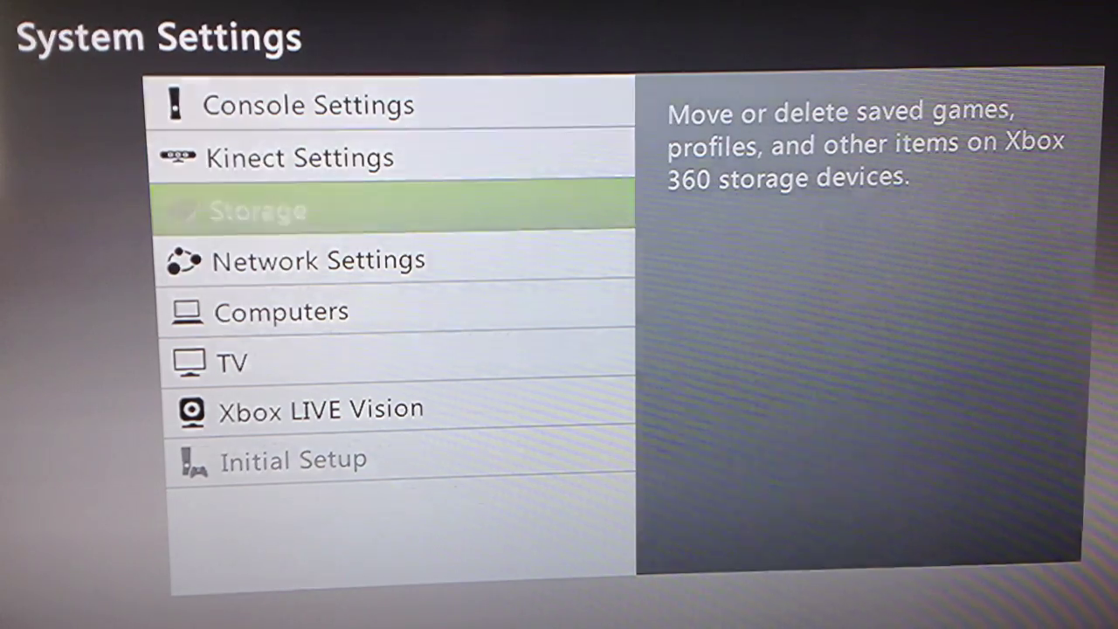
# Configure the USB storage device for Xbox 360 storage using Configure Now, accepting the removal of all its content.
pyautogui.press('Down')
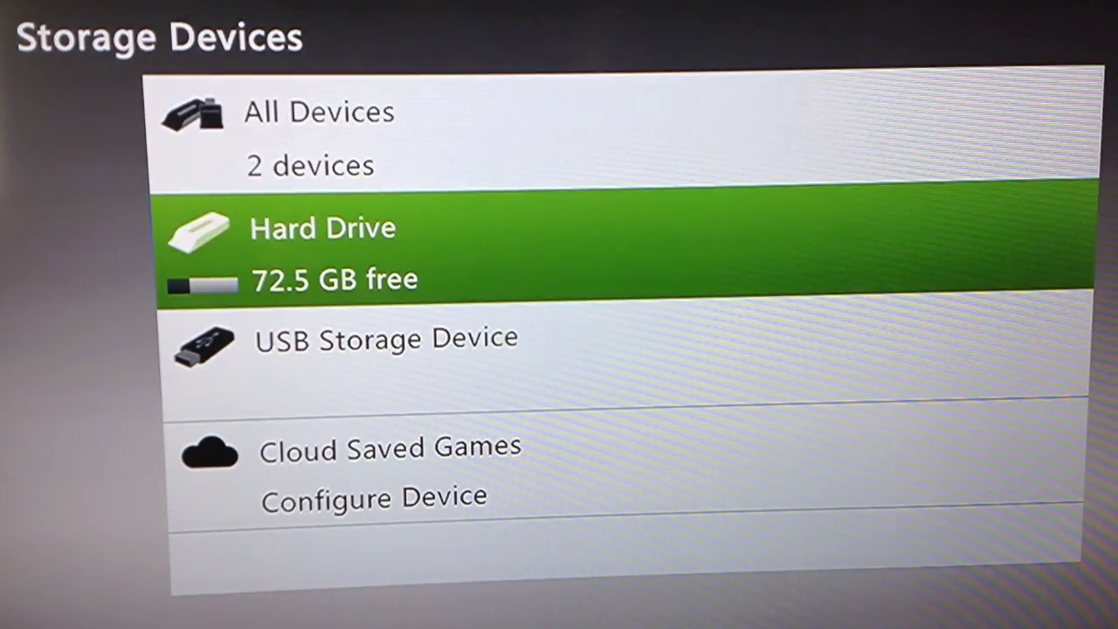
pyautogui.press('Down')
pyautogui.press('Return')
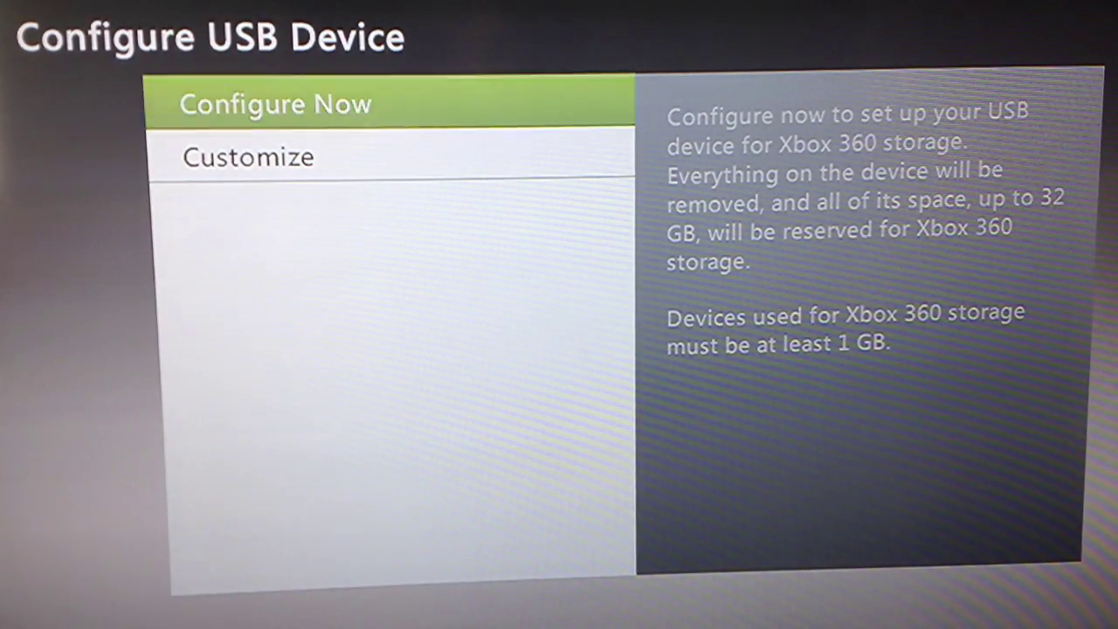
pyautogui.press('Return')
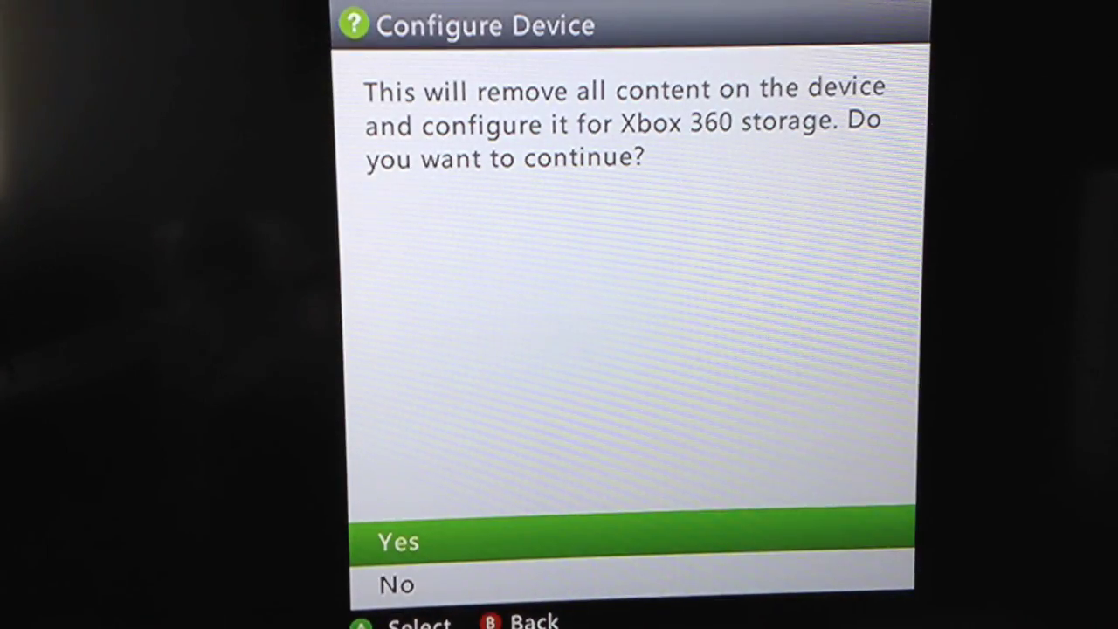
pyautogui.press('Return')
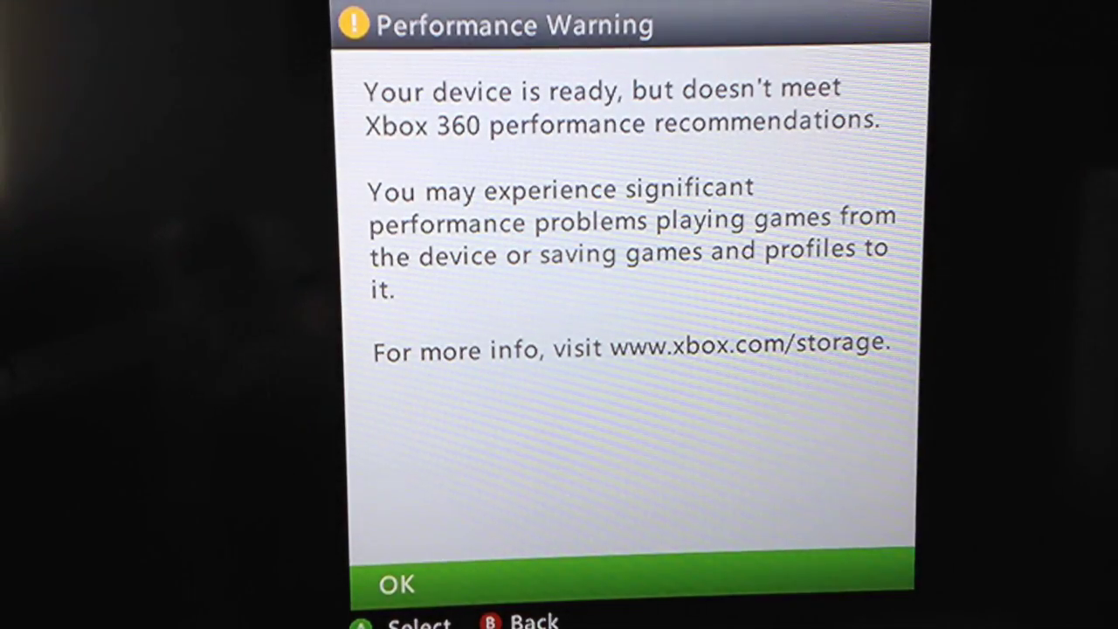
pyautogui.press('Return')
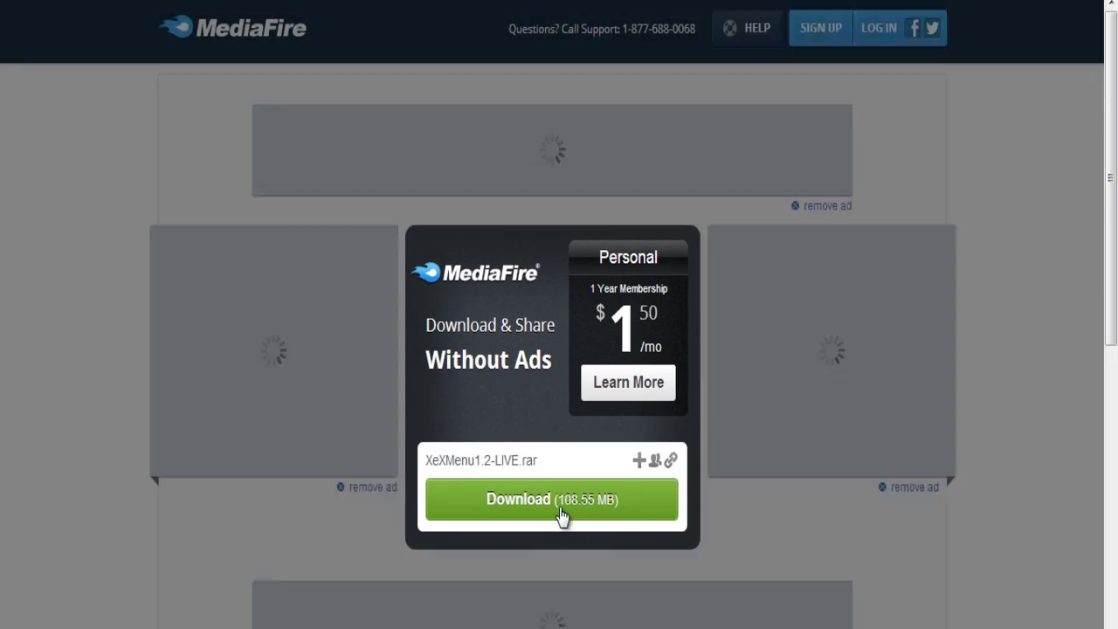
# On the computer, download XeXMenu1.2-LIVE.rar from MediaFire and Horizon Ver.2.5.4.0 from its forum thread.
pyautogui.click(560, 516)
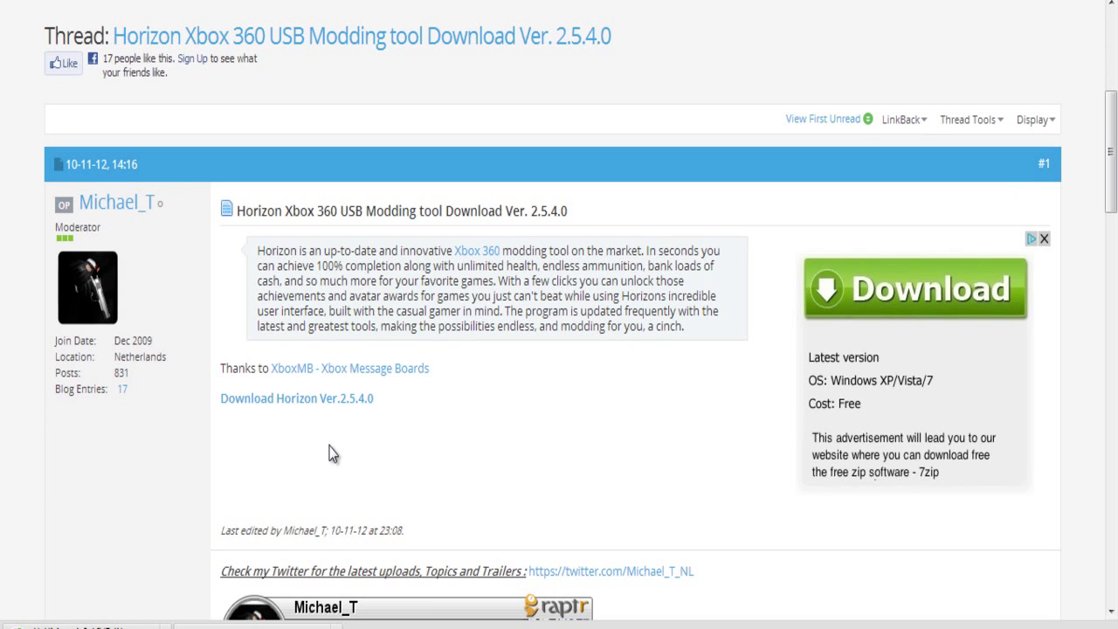
pyautogui.click(328, 399)
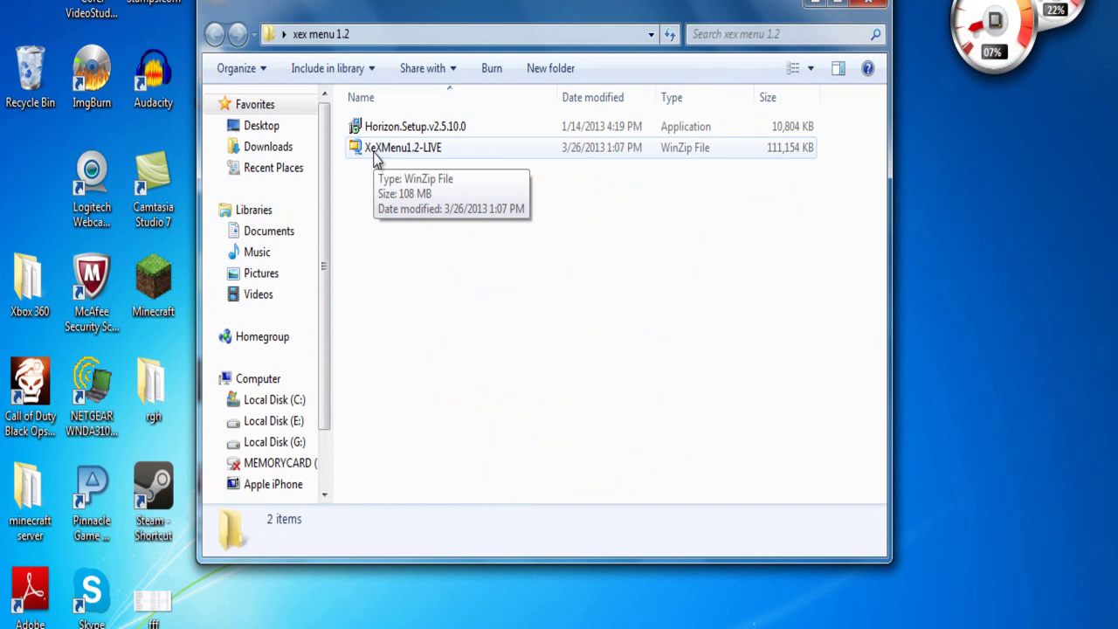
# Extract the XeXMenu1.2-LIVE archive with WinZip inside the xex menu 1.2 folder and check the extracted folder.
pyautogui.rightClick(375, 157)
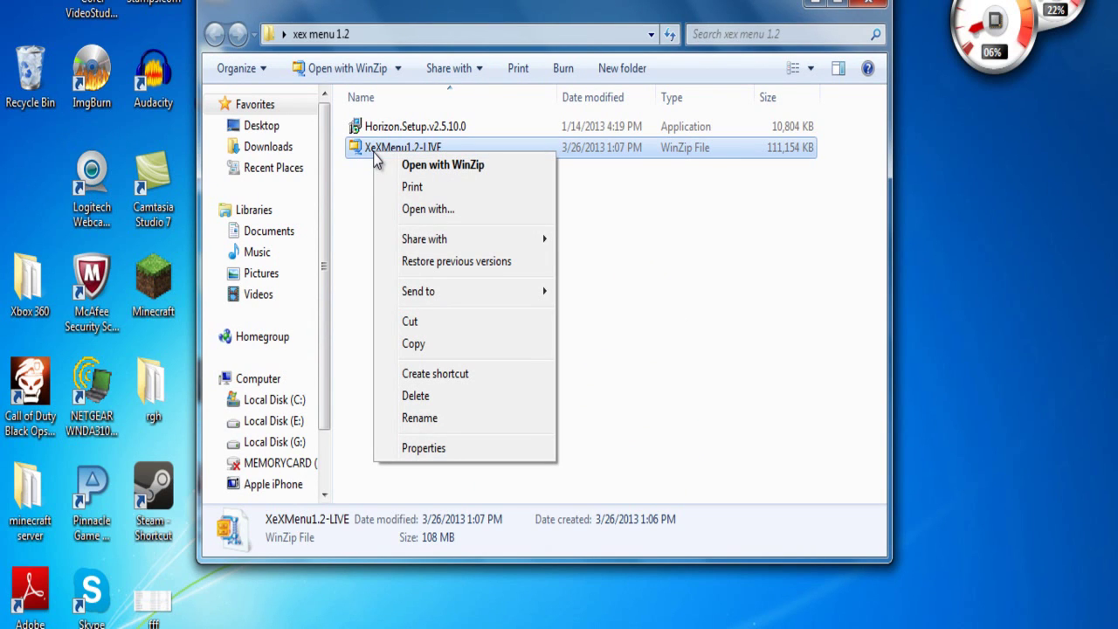
pyautogui.click(438, 172)
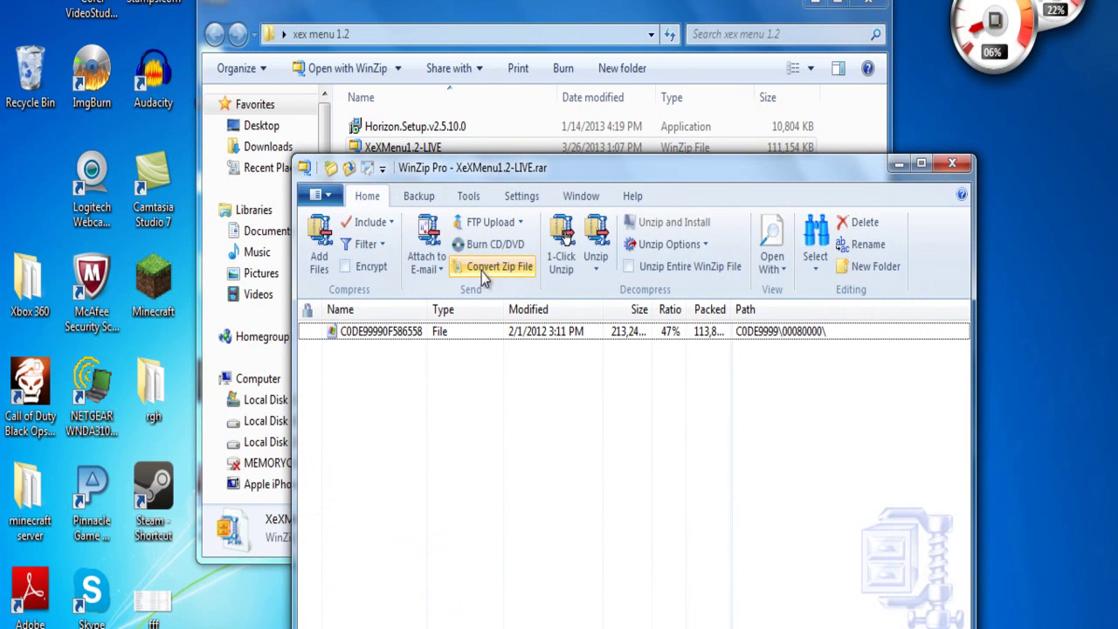
pyautogui.click(561, 252)
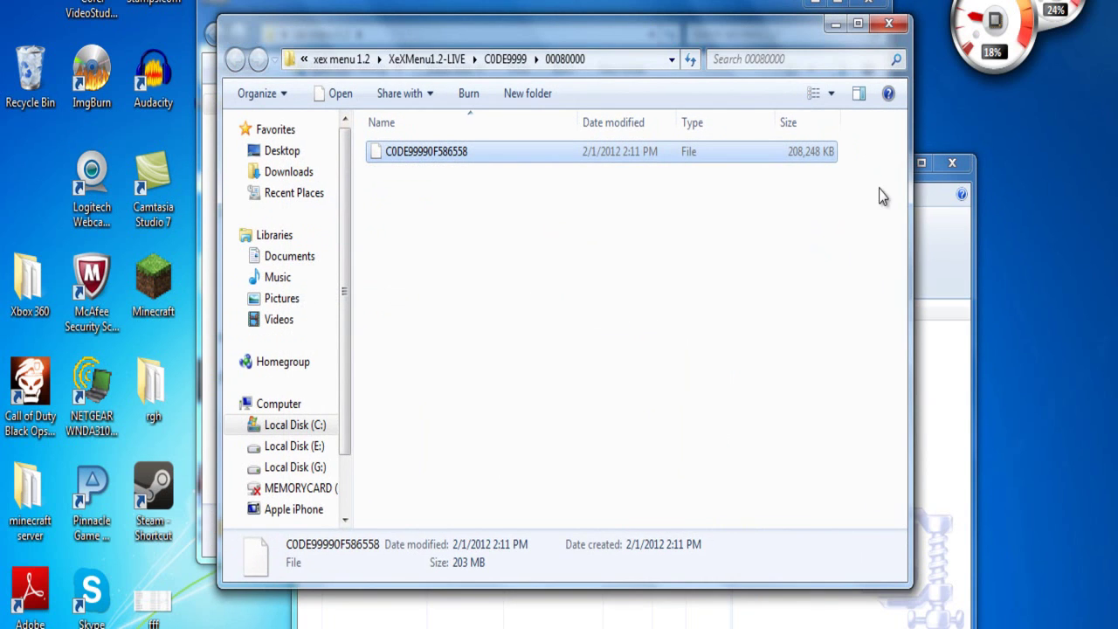
pyautogui.click(952, 162)
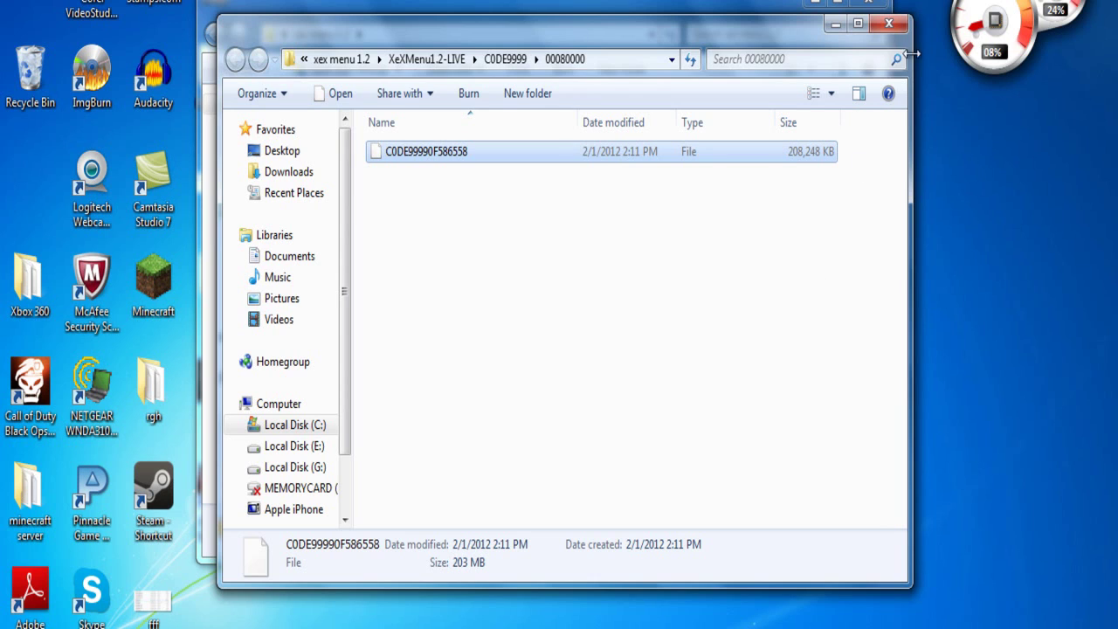
pyautogui.click(888, 24)
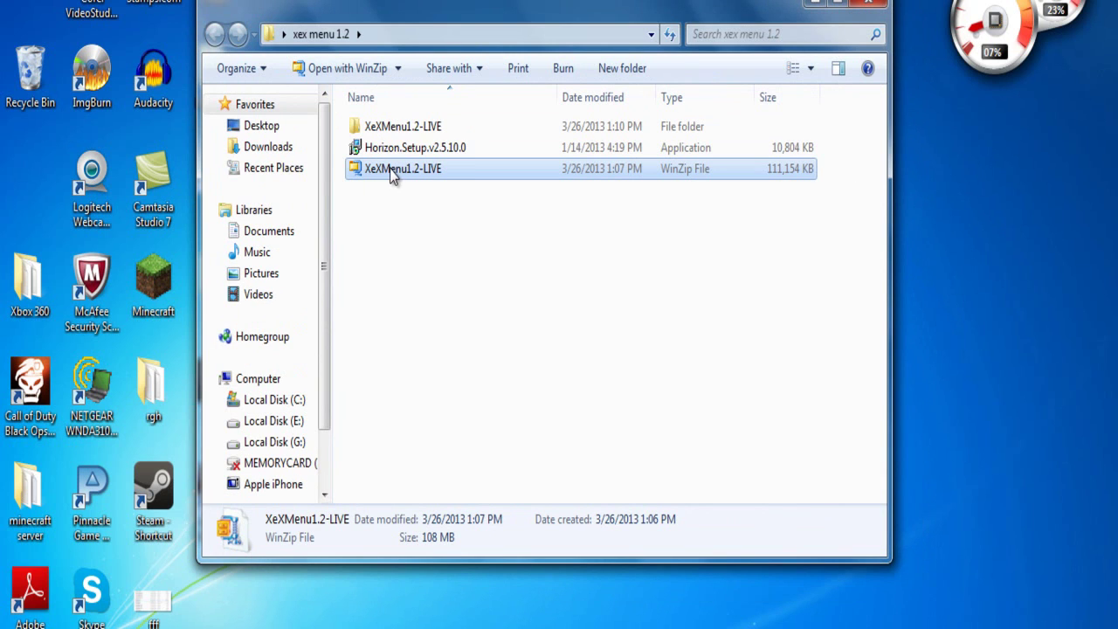
pyautogui.doubleClick(392, 126)
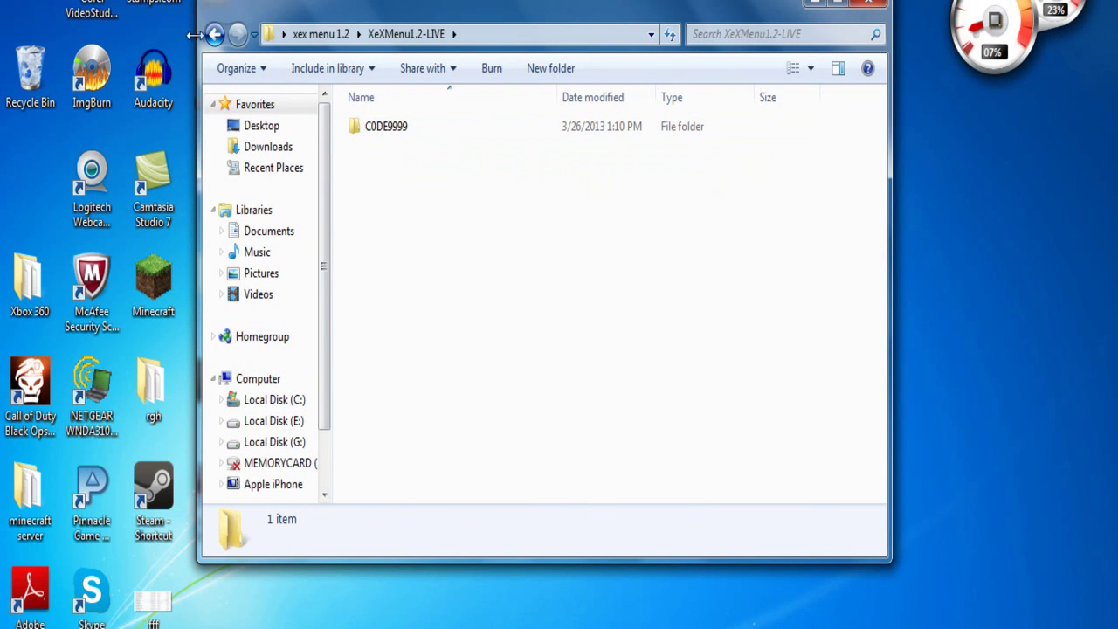
pyautogui.click(210, 37)
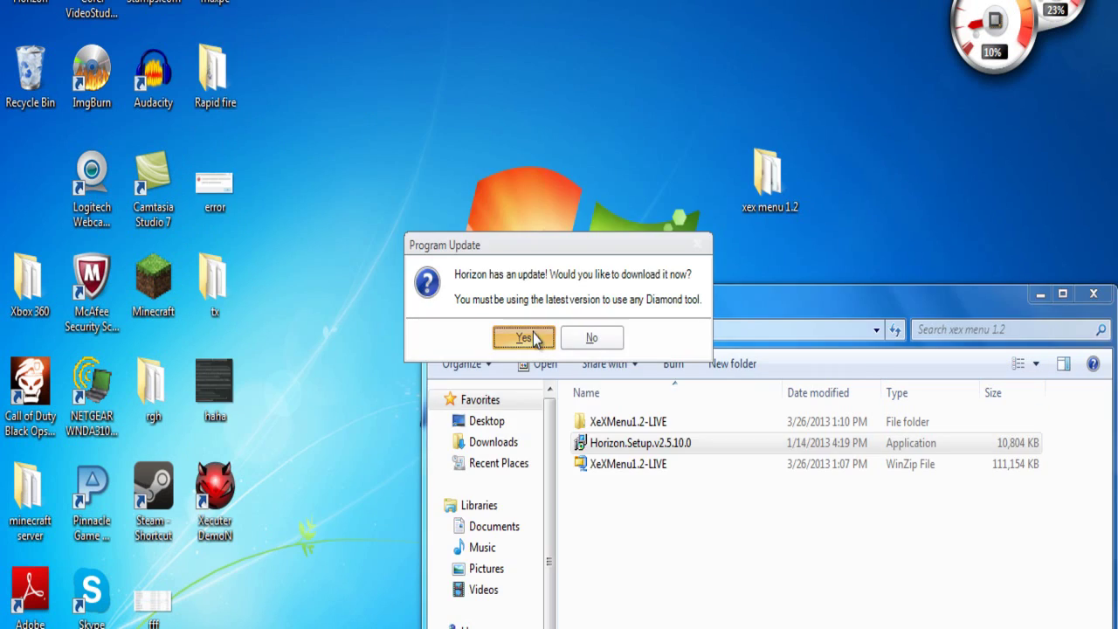
# Accept the Horizon program update, save its setup file and run it.
pyautogui.click(522, 334)
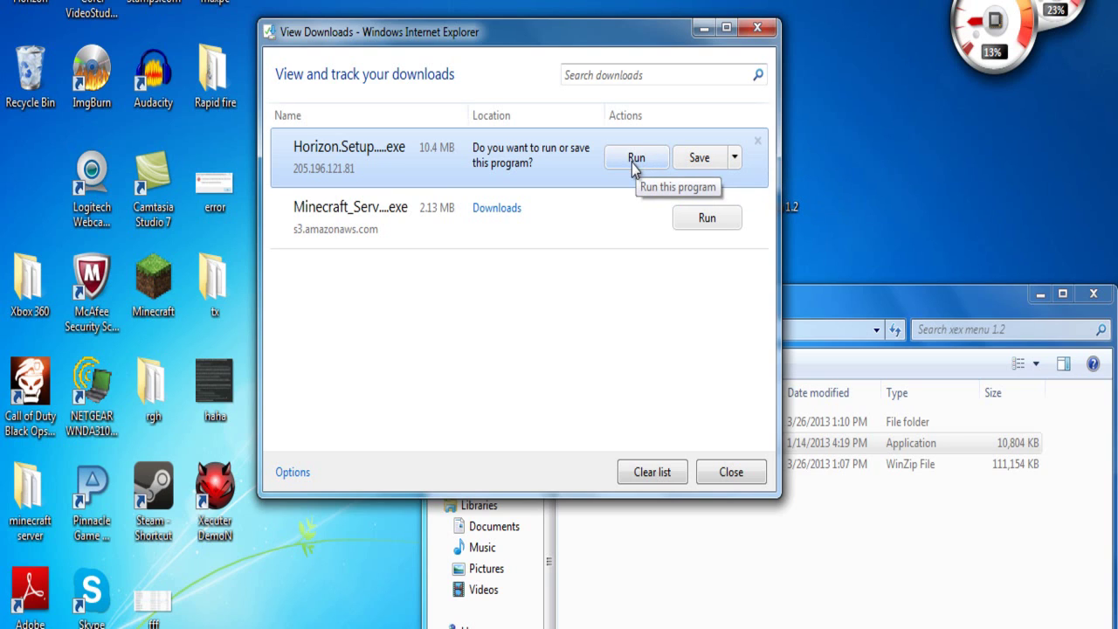
pyautogui.click(682, 159)
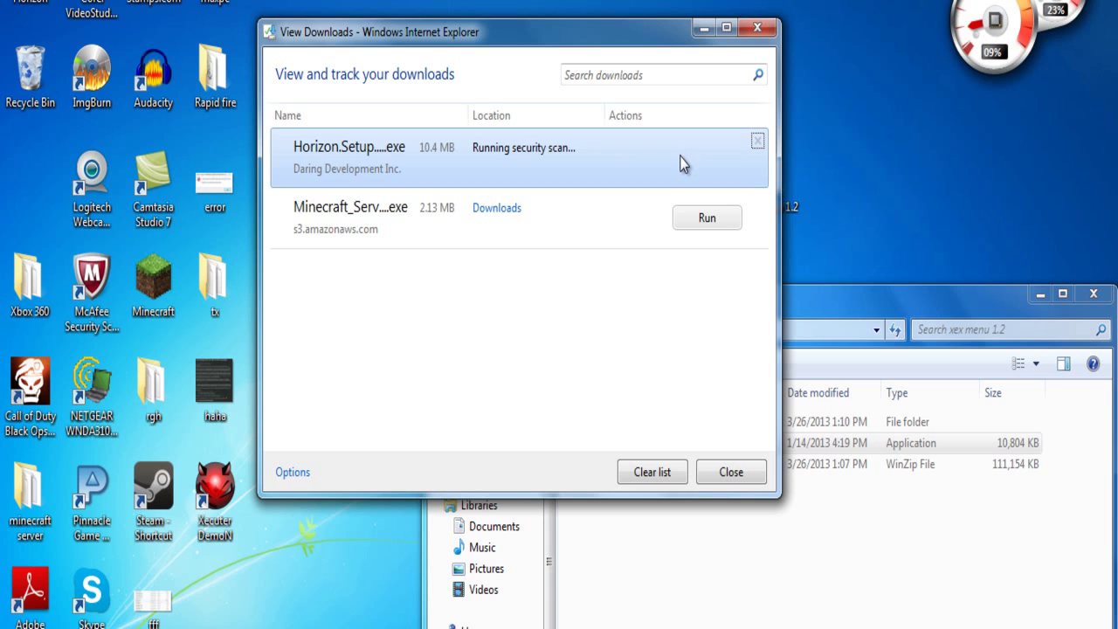
pyautogui.click(687, 166)
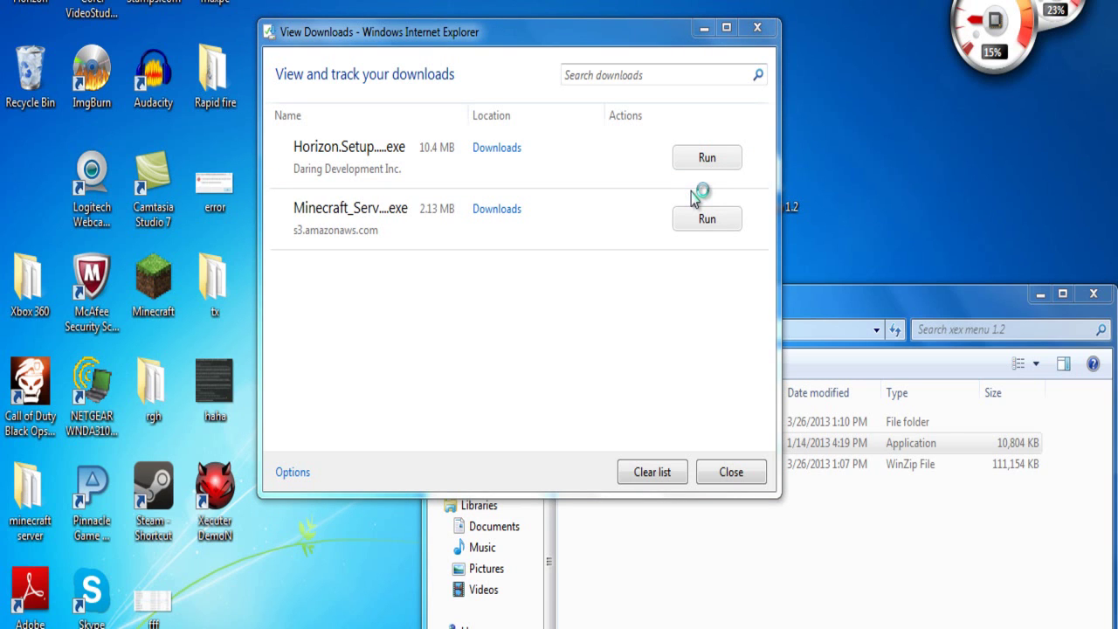
# Install Horizon in its default folder with a desktop icon, and close the browser's download list.
pyautogui.click(649, 469)
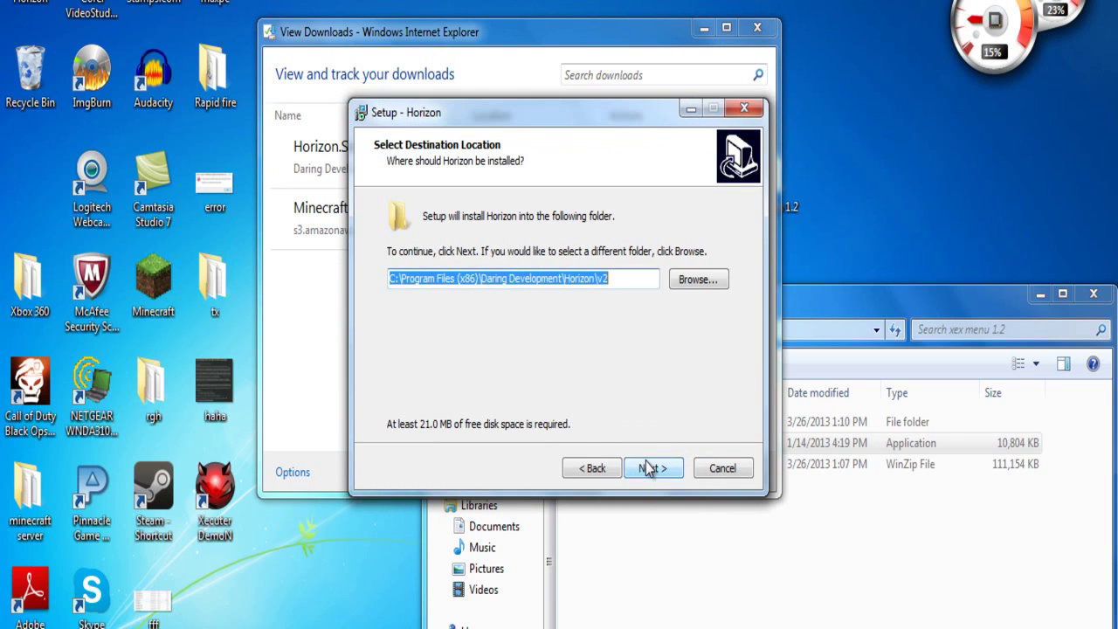
pyautogui.click(649, 468)
pyautogui.click(650, 469)
pyautogui.click(649, 468)
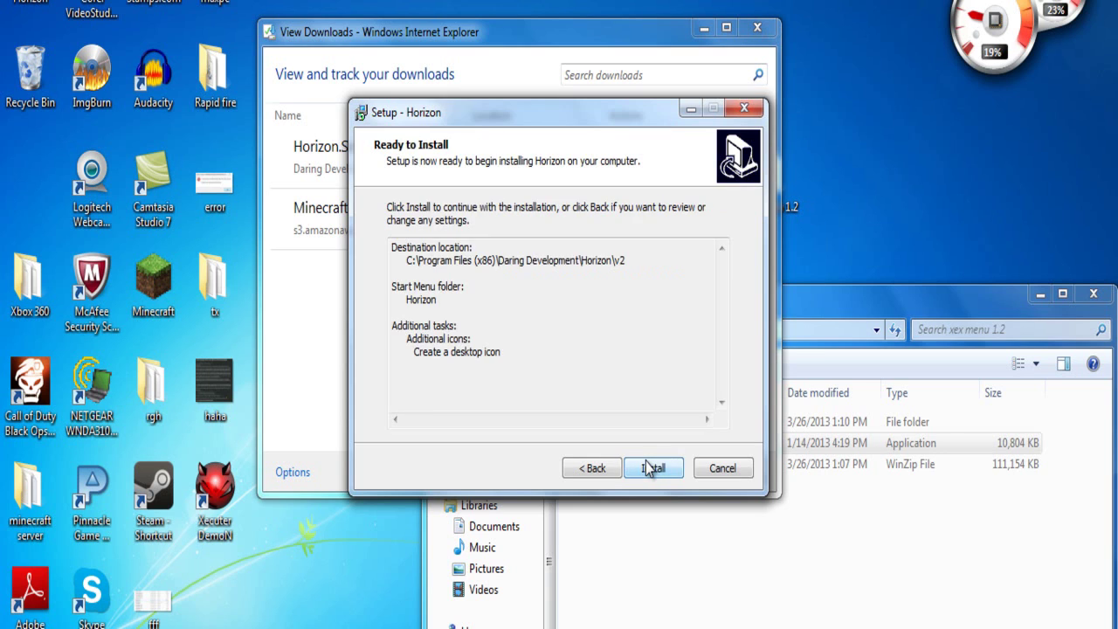
pyautogui.click(649, 469)
pyautogui.click(651, 470)
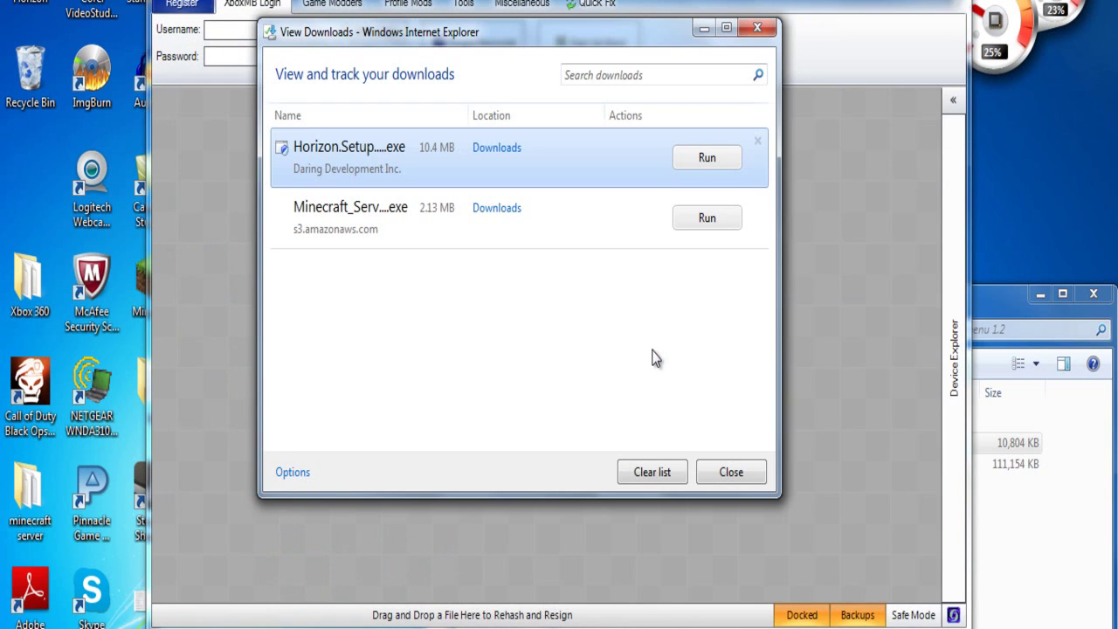
pyautogui.click(734, 479)
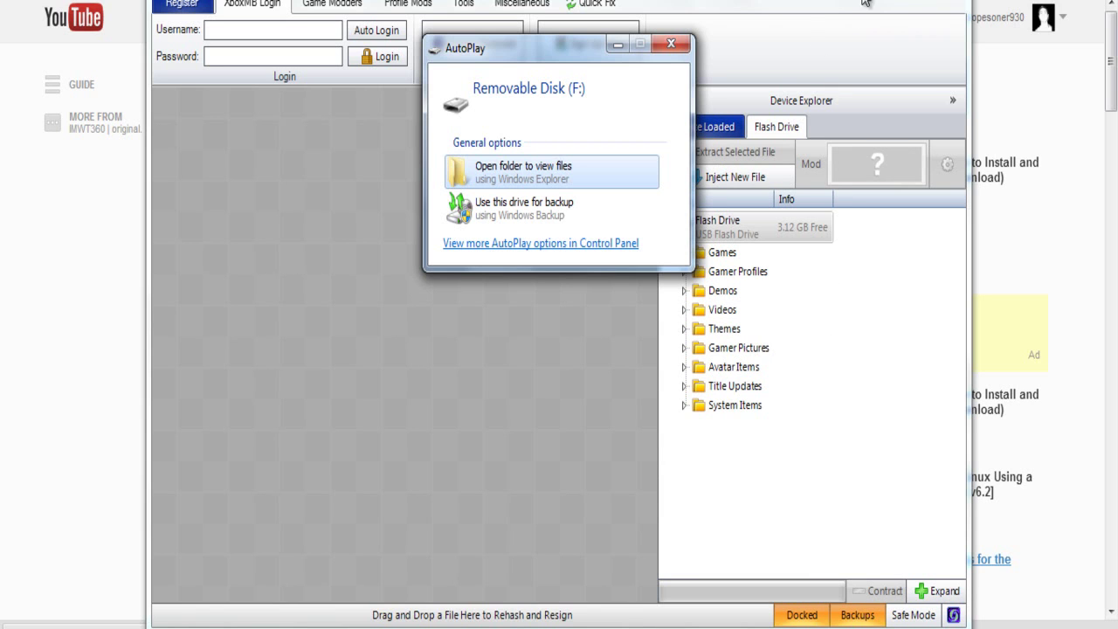
# Dismiss the AutoPlay prompt, maximize Horizon and expand the flash drive's Demos folder.
pyautogui.click(671, 42)
pyautogui.doubleClick(900, 1)
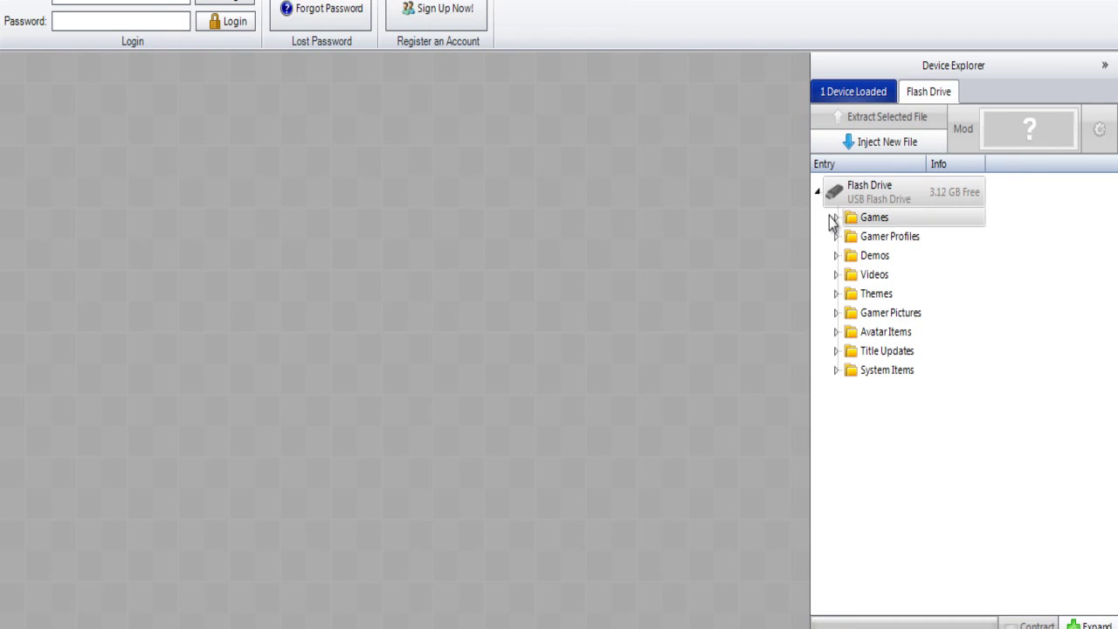
pyautogui.click(836, 256)
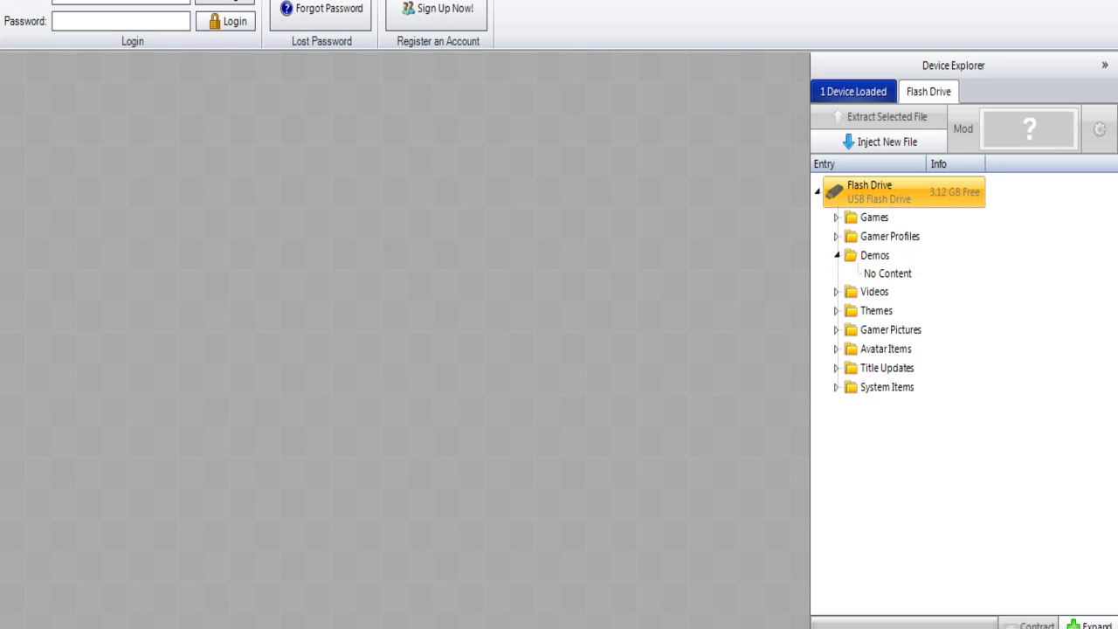
# Transfer the file C0DE99990F586558 from XeXMenu1.2-LIVE\C0DE9999\00080000 to the flash drive in Horizon.
pyautogui.moveTo(681, 306); pyautogui.dragTo(290, 49)
pyautogui.doubleClick(225, 164)
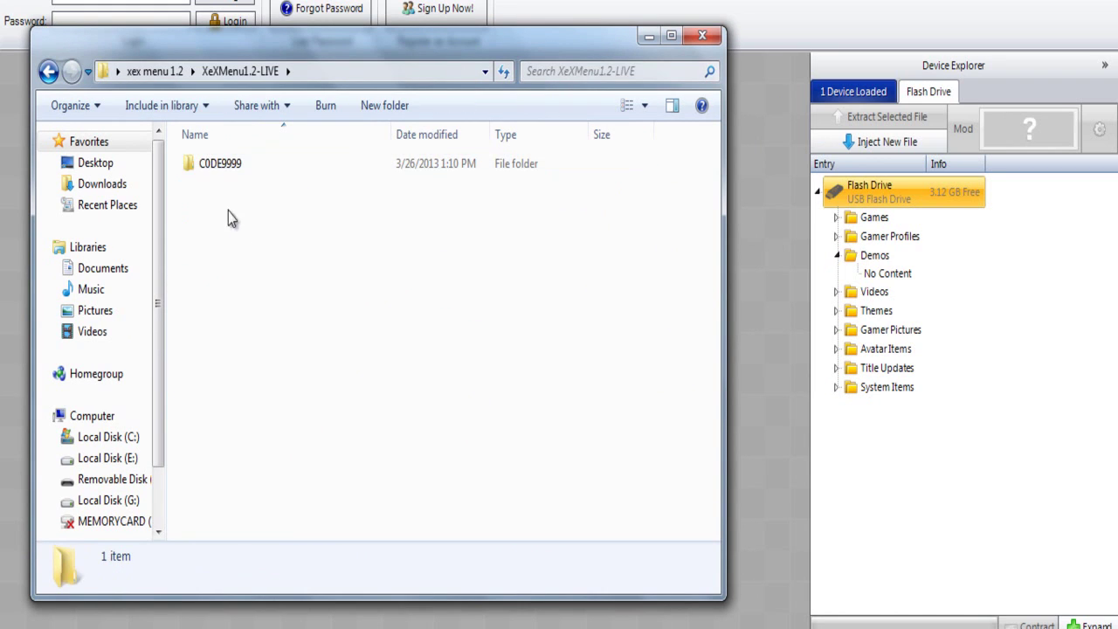
pyautogui.doubleClick(229, 166)
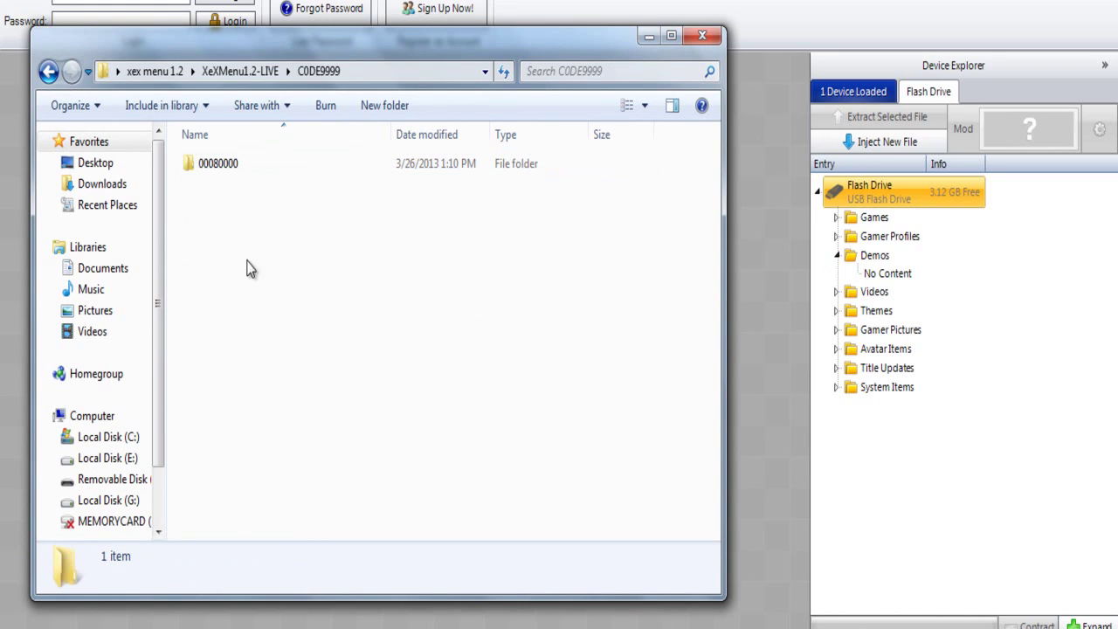
pyautogui.doubleClick(236, 162)
pyautogui.click(251, 172)
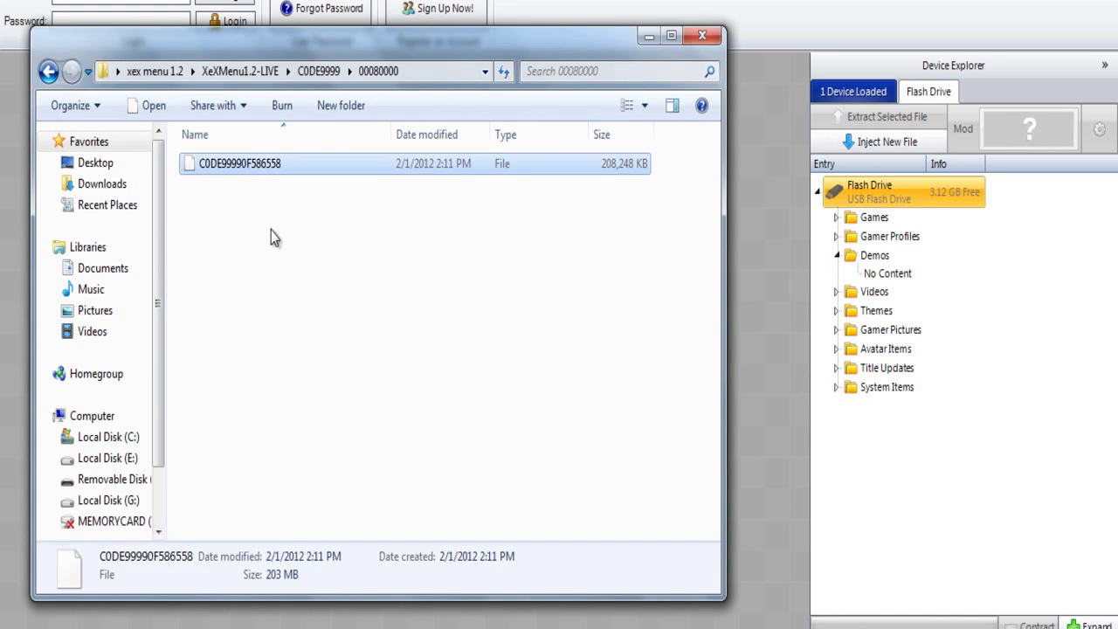
pyautogui.moveTo(279, 166); pyautogui.dragTo(880, 269)
pyautogui.hotkey('alt', 'F4')
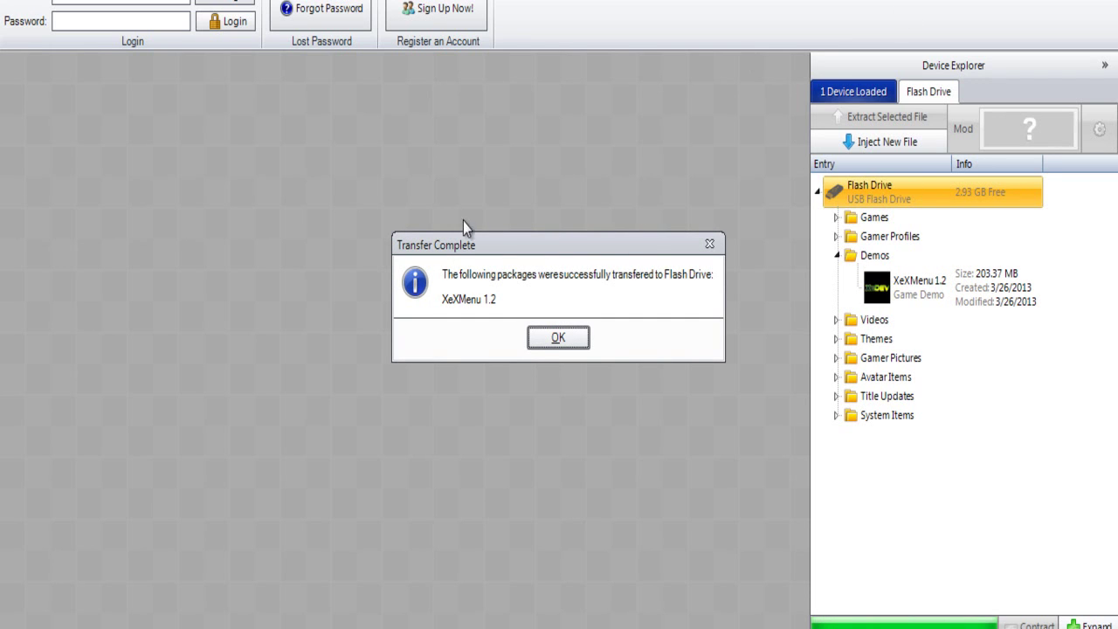
pyautogui.click(535, 339)
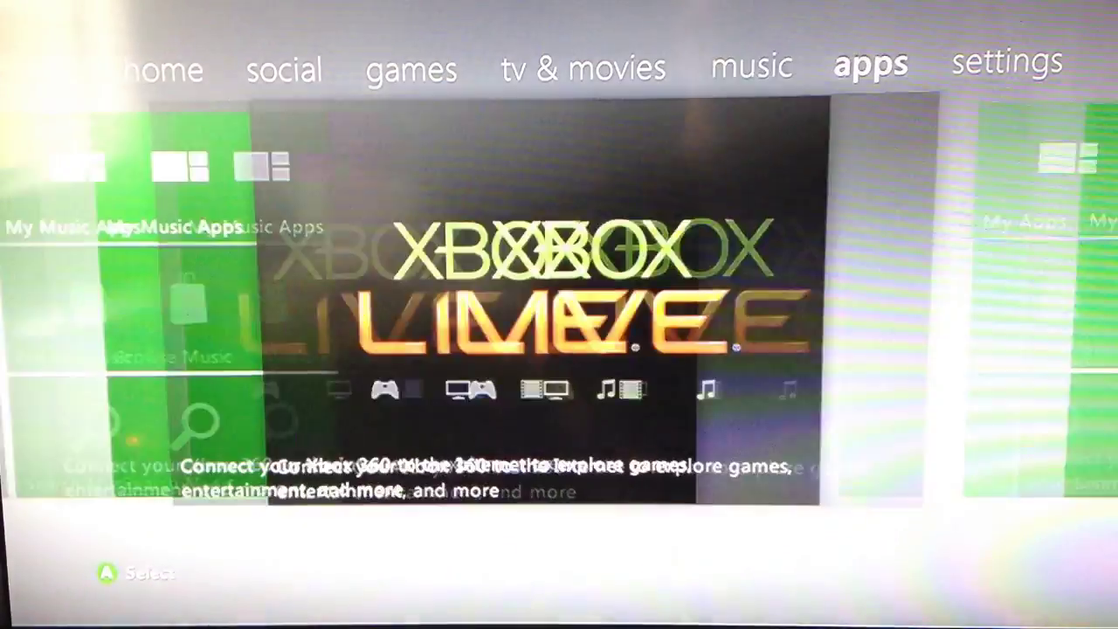
# Open the list of storage devices in the console's system settings.
pyautogui.press('Right')
pyautogui.press('Left')
pyautogui.press('Left')
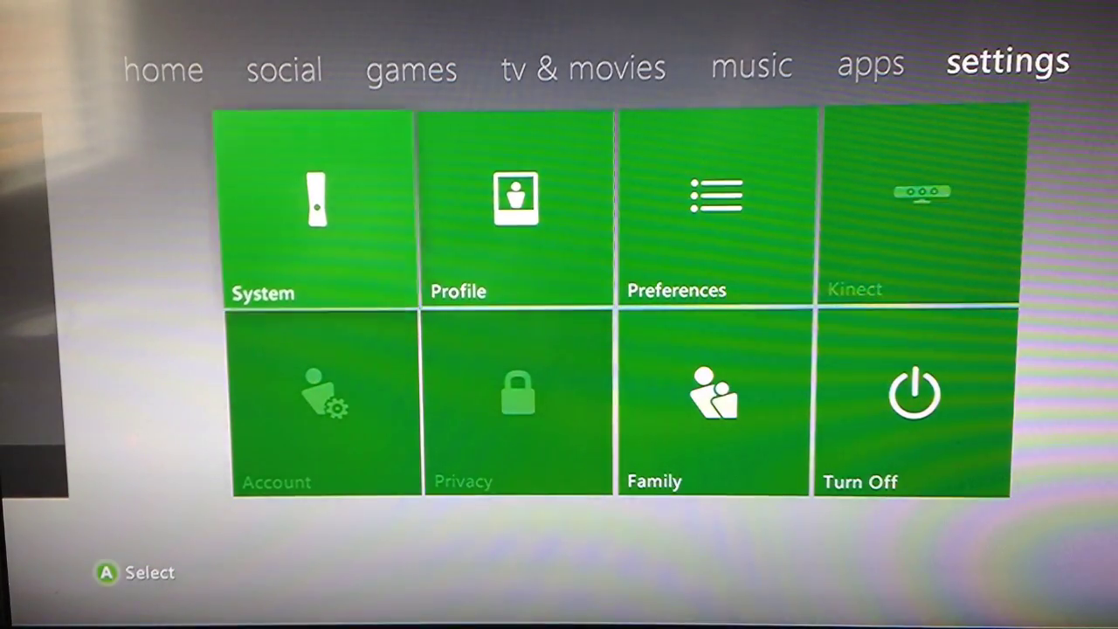
pyautogui.press('Return')
pyautogui.press('Down')
pyautogui.press('Down')
pyautogui.press('Return')
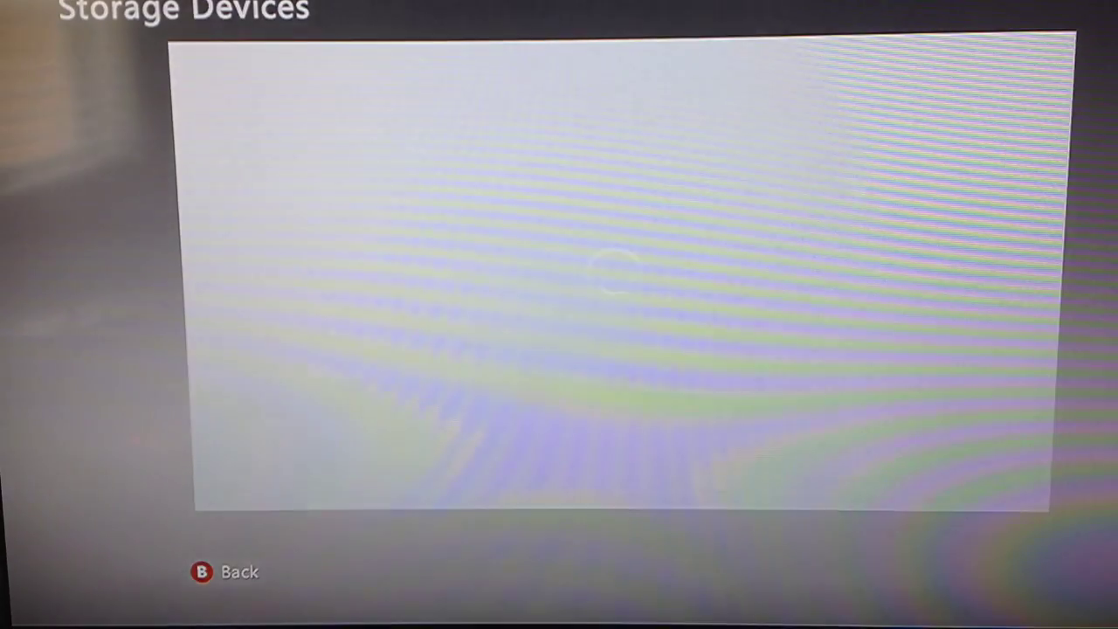
# Check the Memory Unit's Demos folder for XeXMenu 1.2, and return to the dashboard's settings page.
pyautogui.press('Down')
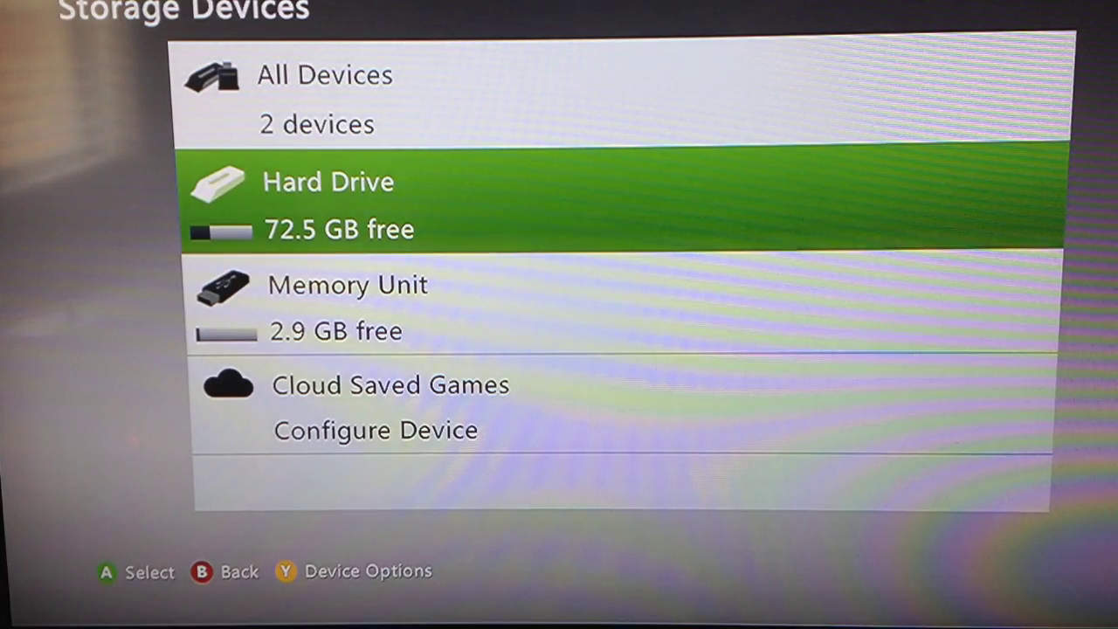
pyautogui.press('Down')
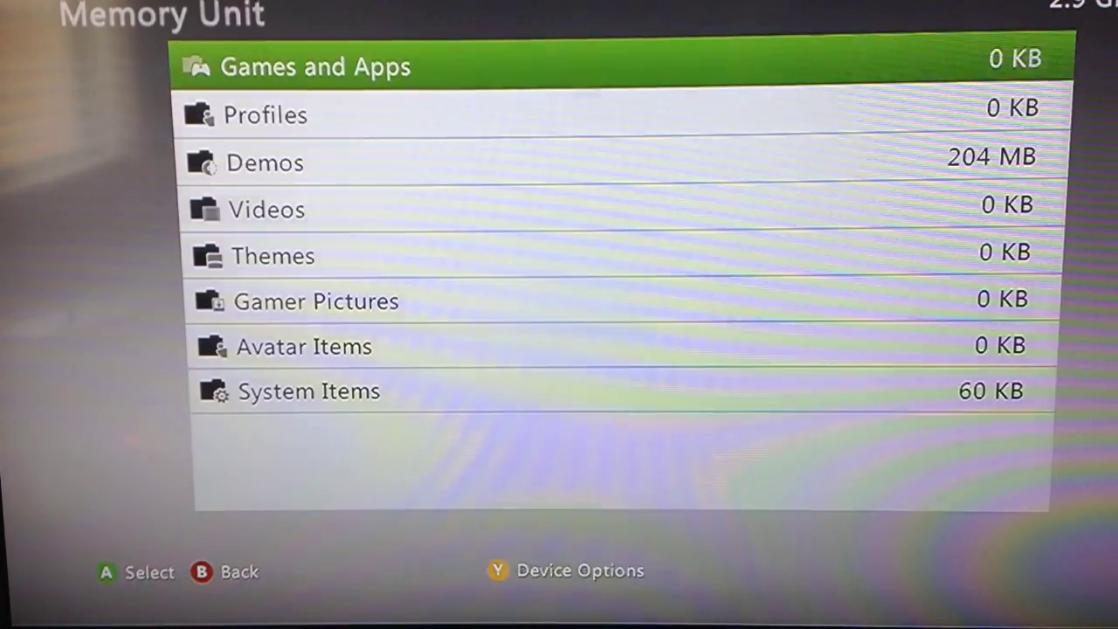
pyautogui.press('Down')
pyautogui.press('Down')
pyautogui.press('Return')
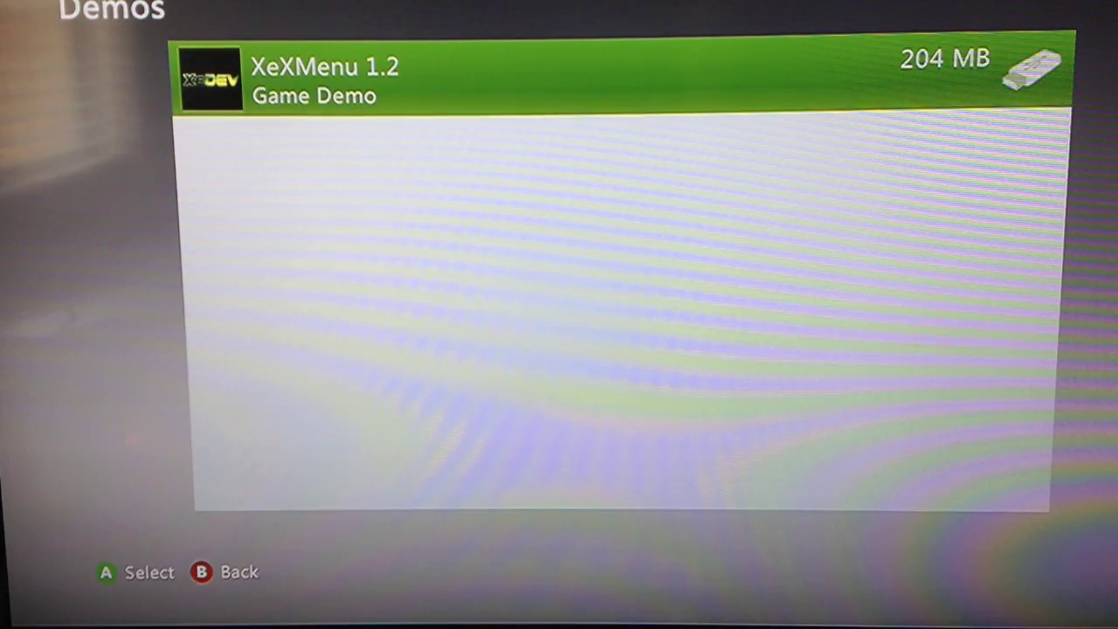
pyautogui.press('Escape')
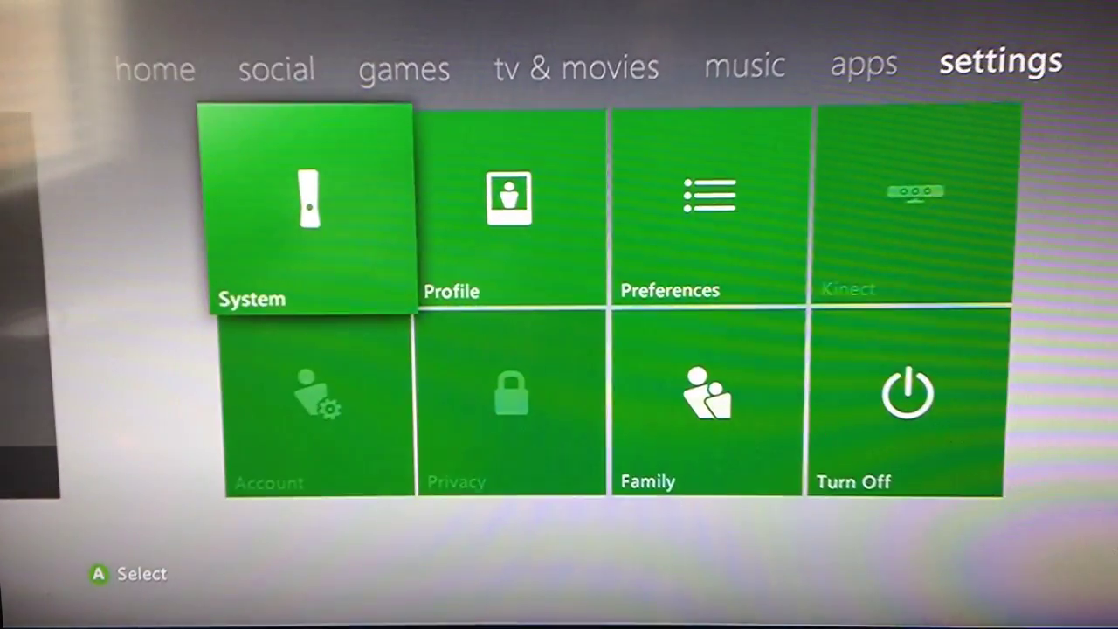
# Open the My Games library from the dashboard's games section.
pyautogui.press('Left')
pyautogui.press('Left')
pyautogui.press('Left')
pyautogui.press('Left')
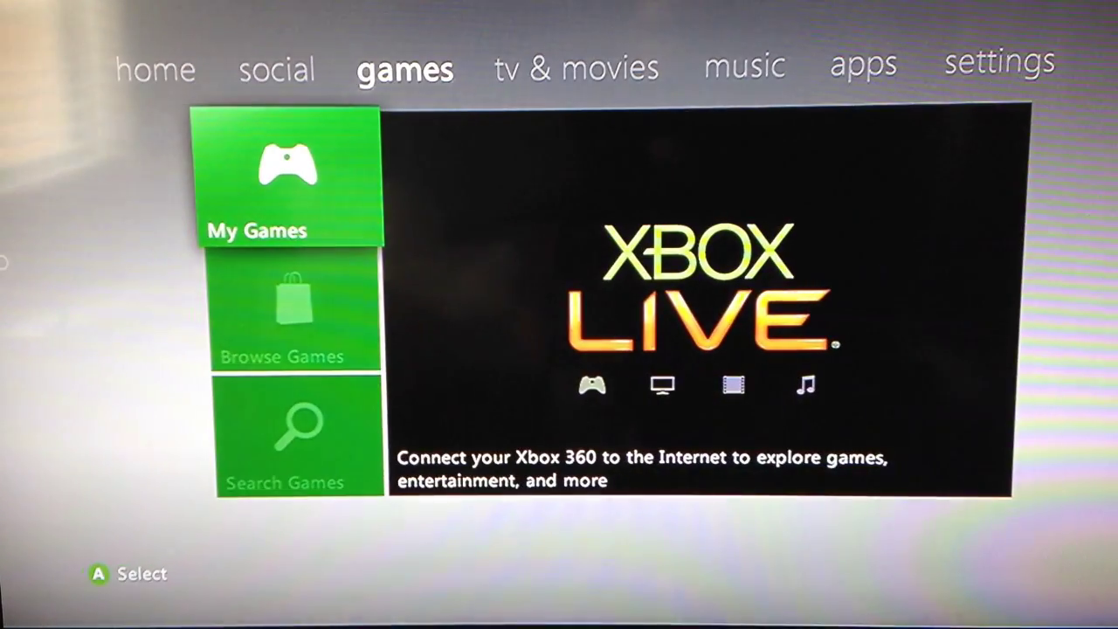
pyautogui.press('Return')
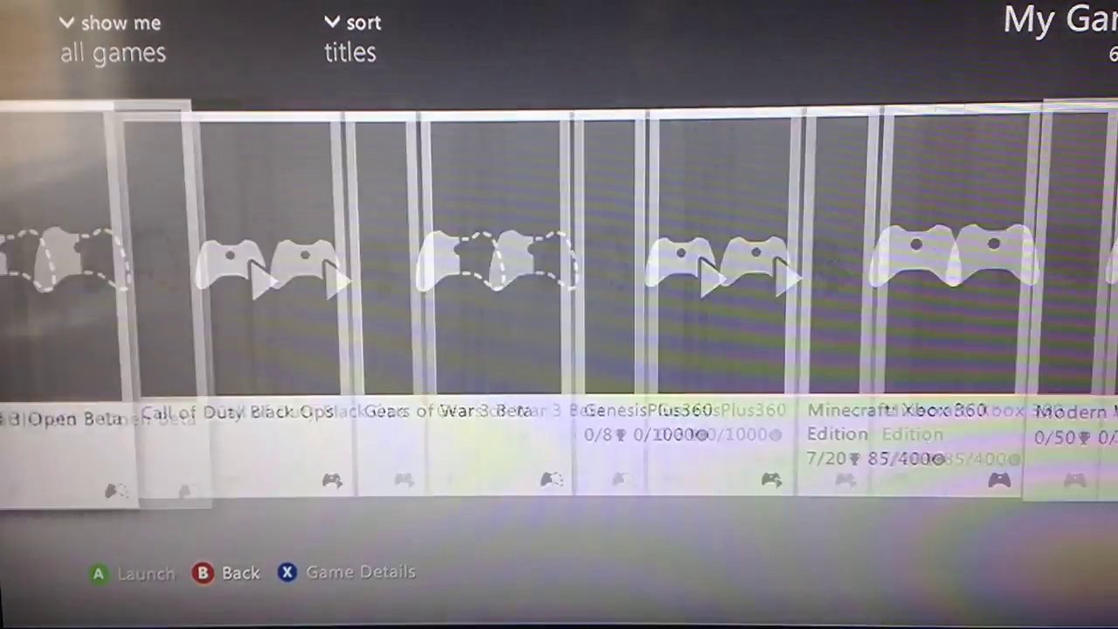
# Find XeXMenu 1.2 at the end of the game library and launch it.
pyautogui.press('Right')
pyautogui.press('Right')
pyautogui.press('Right')
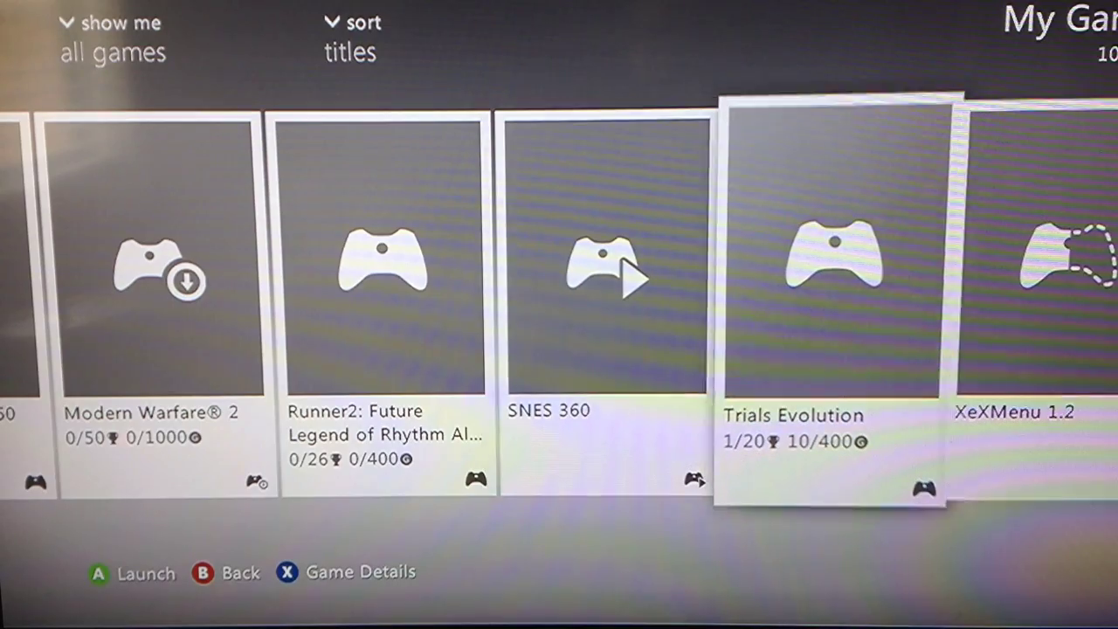
pyautogui.press('Right')
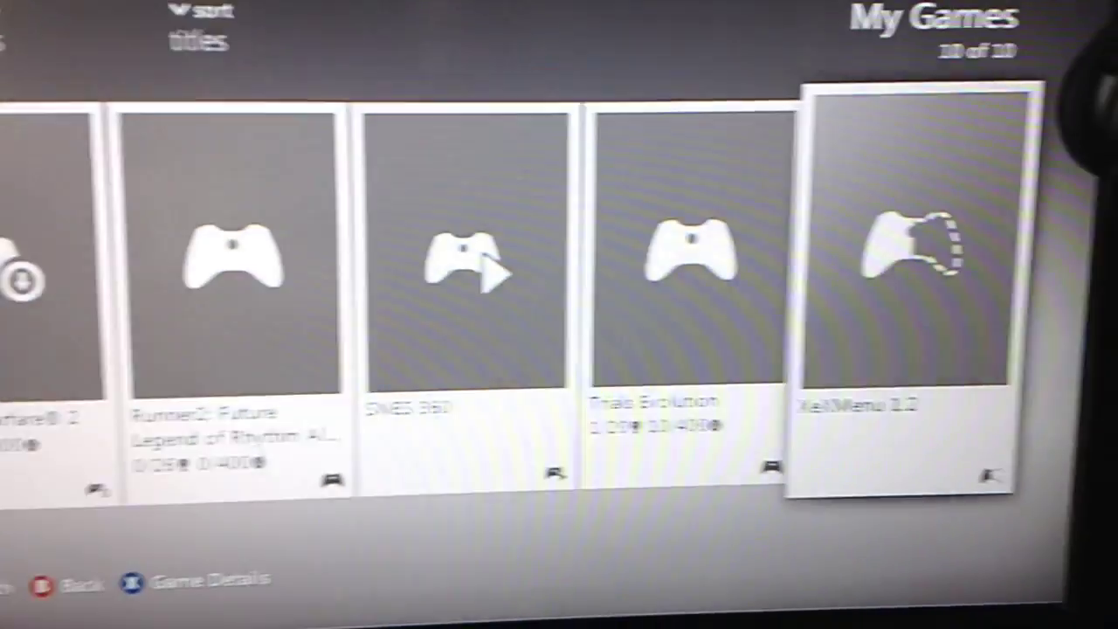
pyautogui.press('Return')
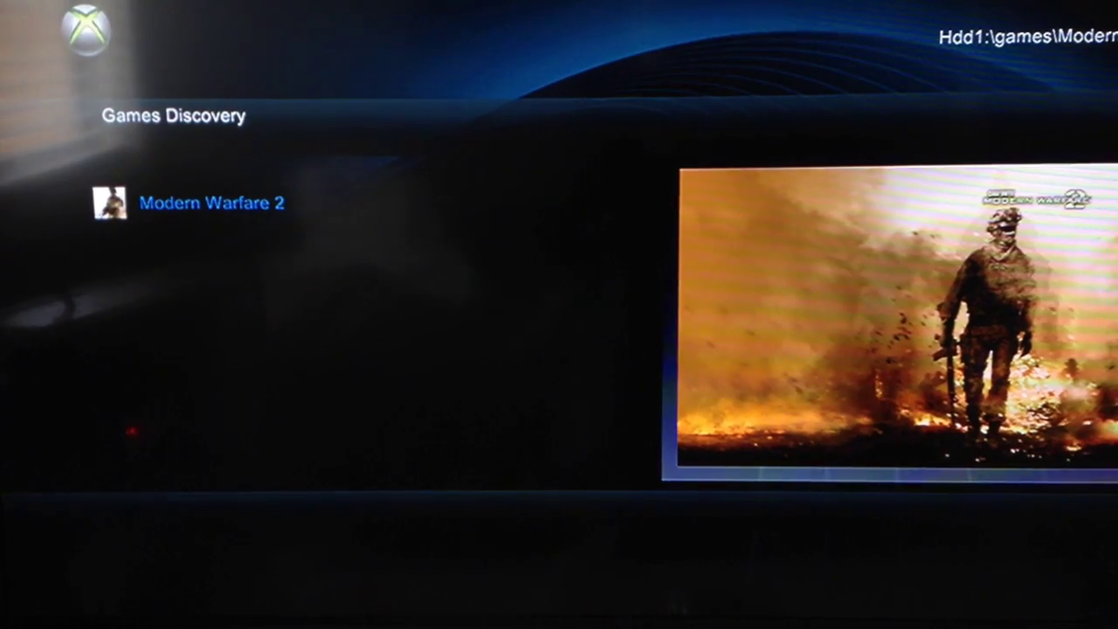
# Leave the Games Discovery page and browse through XeXMenu's pages to its configuration information.
pyautogui.press('Escape')
pyautogui.press('Tab')
pyautogui.press('Tab')
pyautogui.press('Tab')
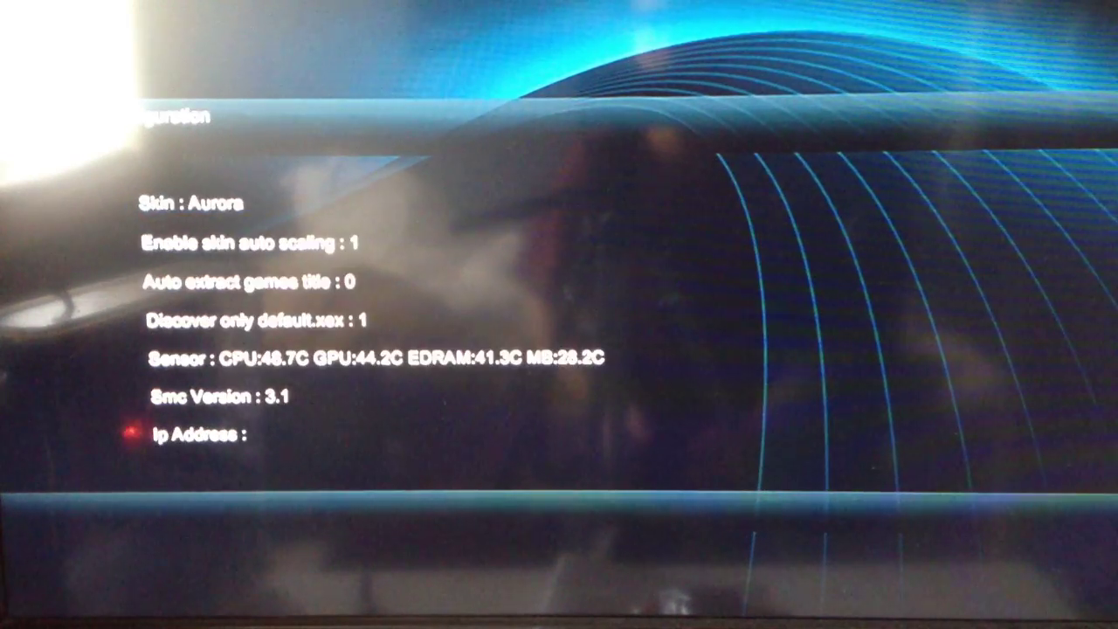